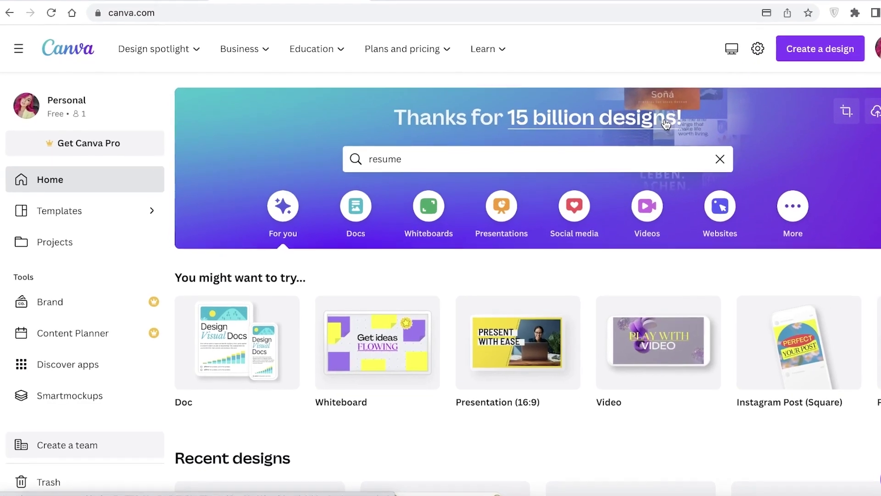
# Remove 'resume' from the Canva home search box and dismiss the suggestions dropdown.
pyautogui.scroll(-1, 776, 138)
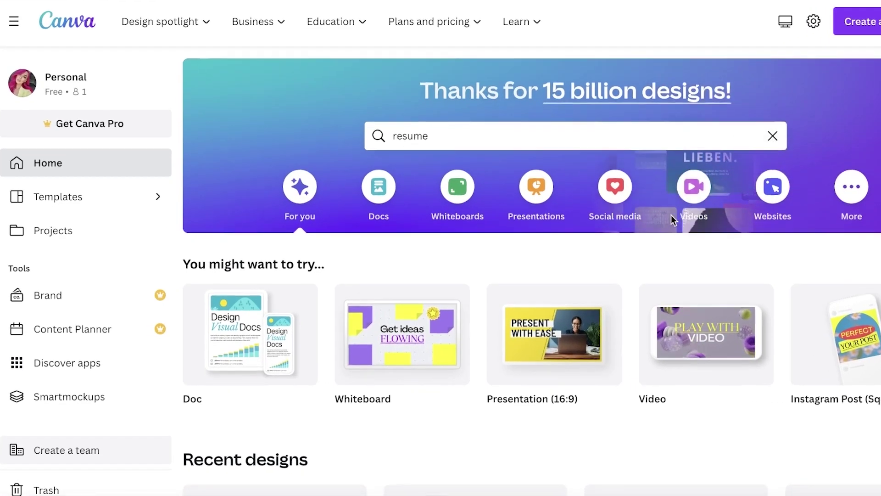
pyautogui.click(774, 135)
pyautogui.click(838, 129)
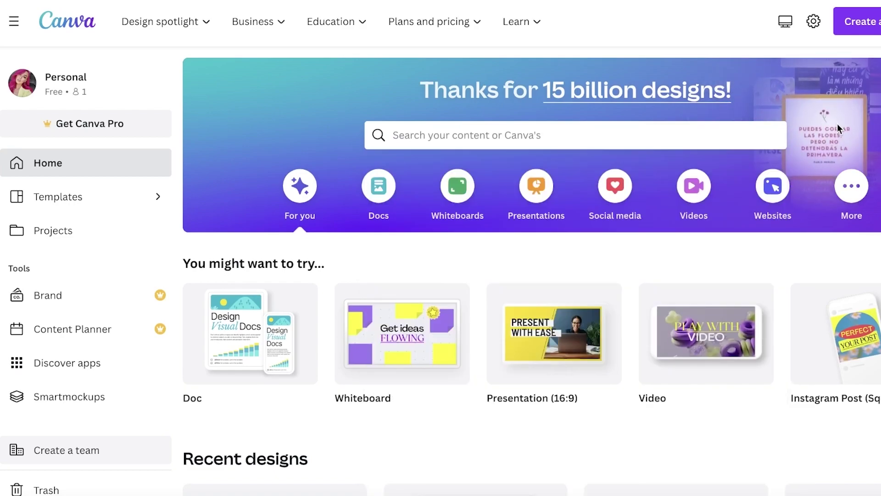
pyautogui.scroll(-3, 854, 152)
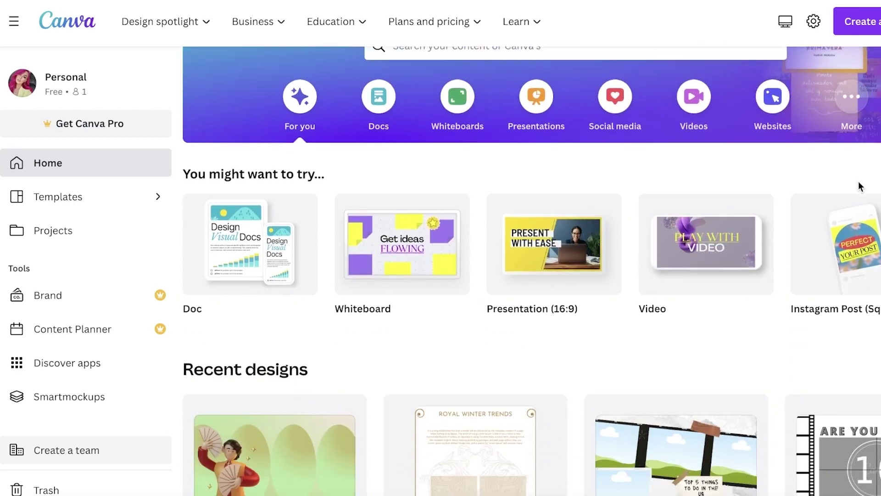
pyautogui.scroll(3, 861, 187)
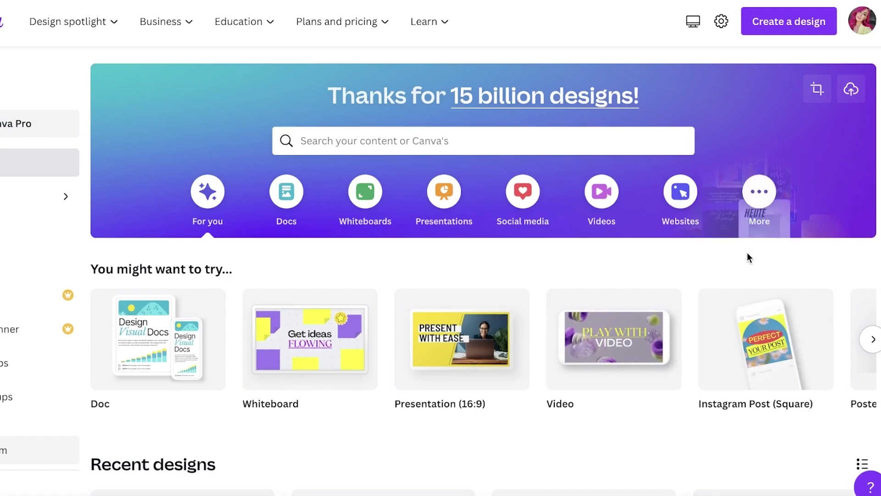
# Tick Name, Contact Info, Experience and Education in the resume checklist note, declining auto-sort.
pyautogui.click(268, 494)
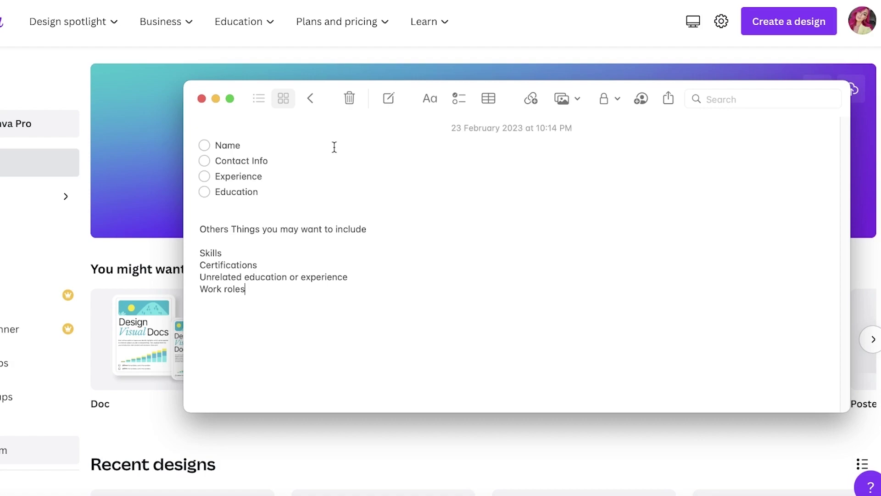
pyautogui.click(204, 145)
pyautogui.press('Escape')
pyautogui.click(204, 161)
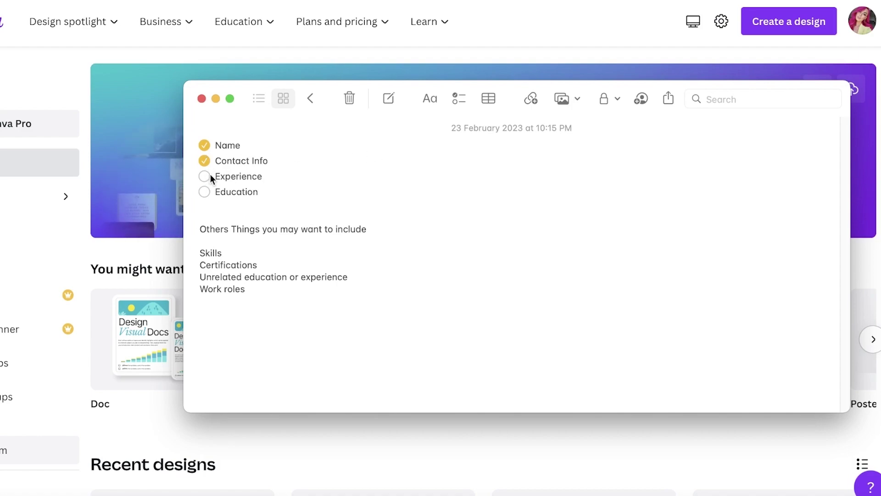
pyautogui.click(205, 176)
pyautogui.click(204, 192)
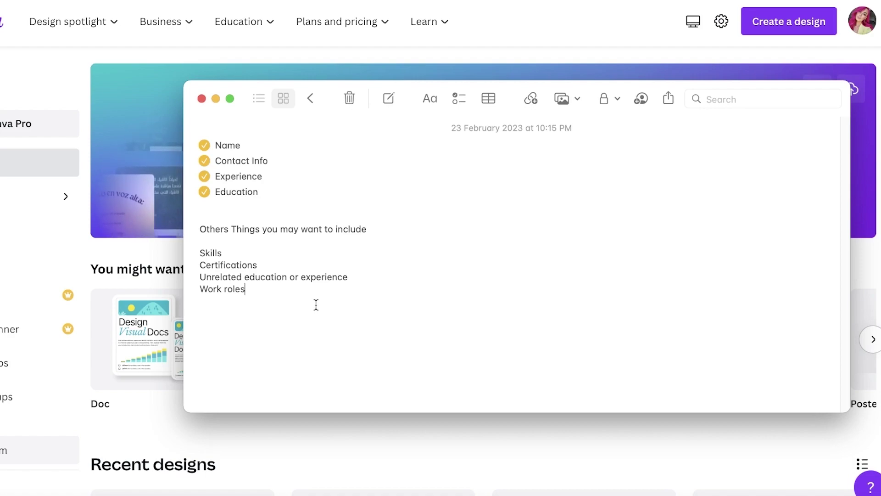
# Rerun the recent 'resume' template search and bring up options for the Minimalist White and Grey template.
pyautogui.click(115, 187)
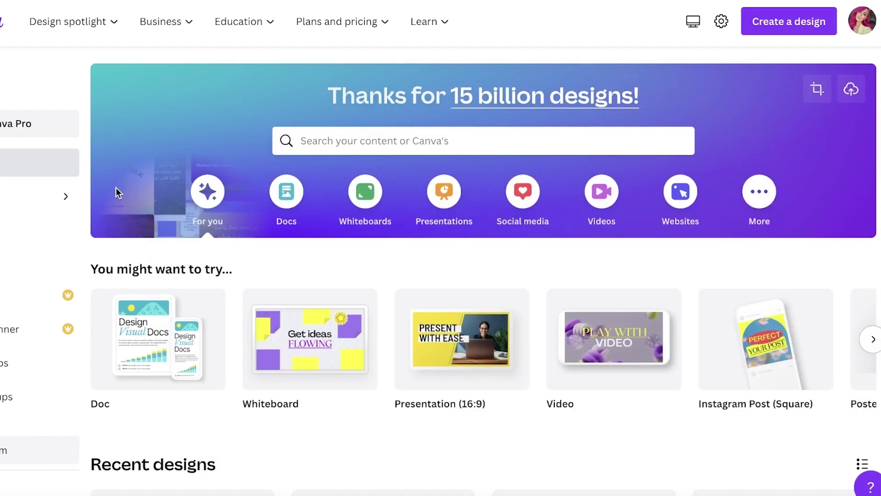
pyautogui.click(410, 143)
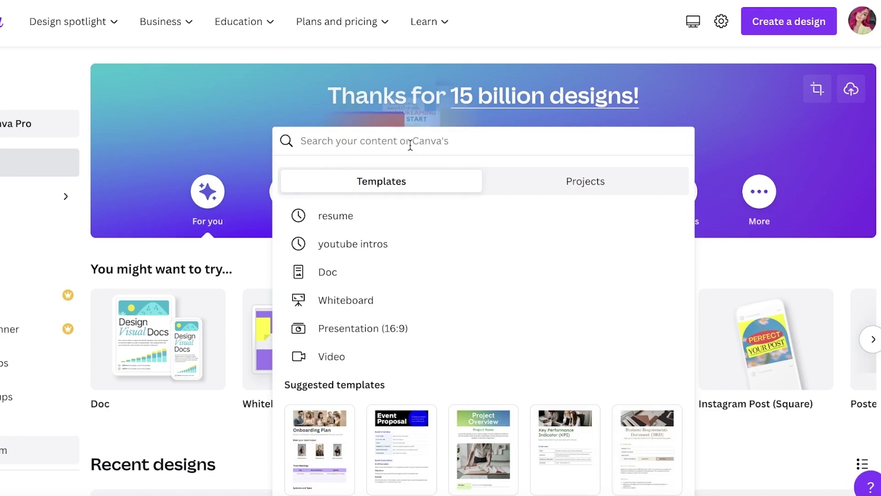
pyautogui.click(346, 214)
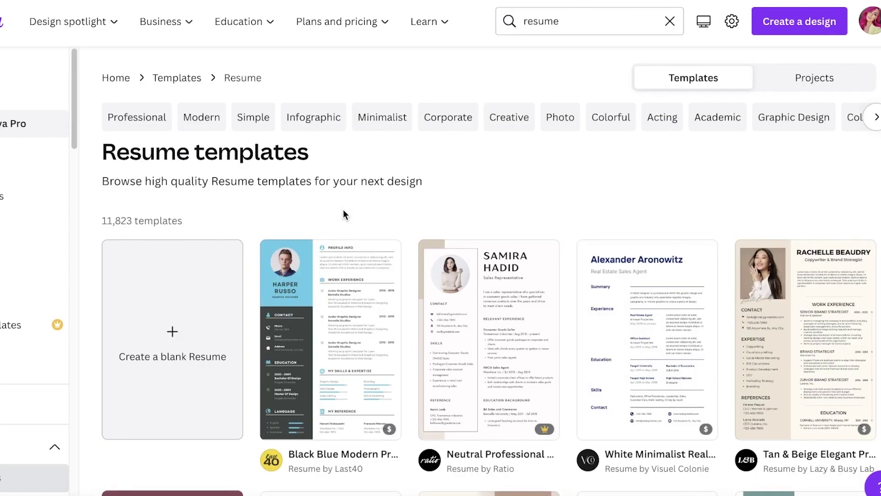
pyautogui.scroll(-15, 348, 211)
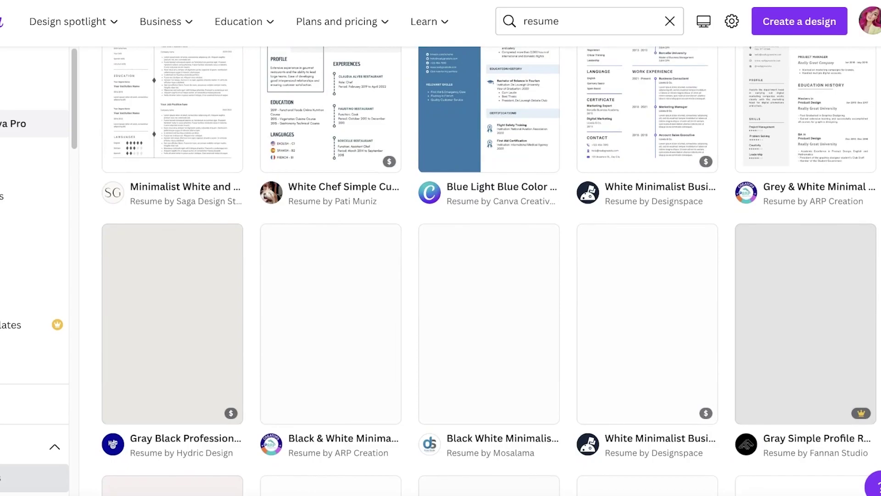
pyautogui.scroll(4, 191, 300)
pyautogui.rightClick(191, 300)
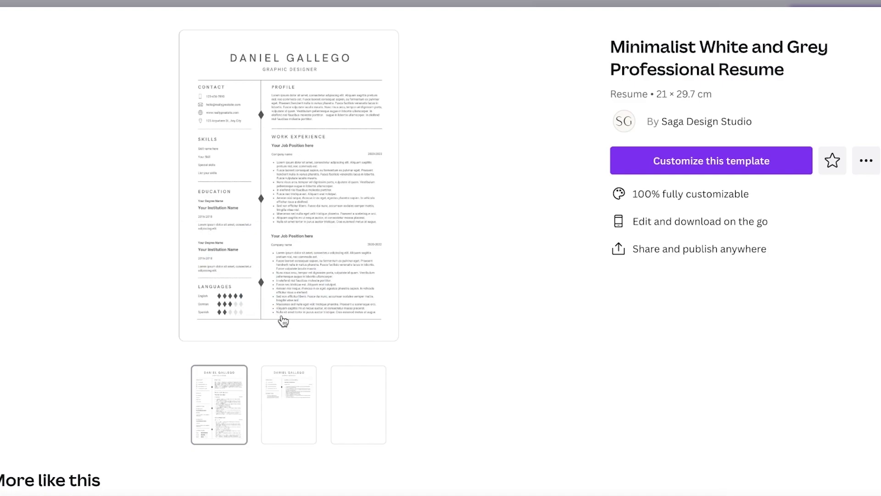
# Preview the Minimalist template's second and third pages, then close the preview.
pyautogui.click(289, 399)
pyautogui.click(350, 406)
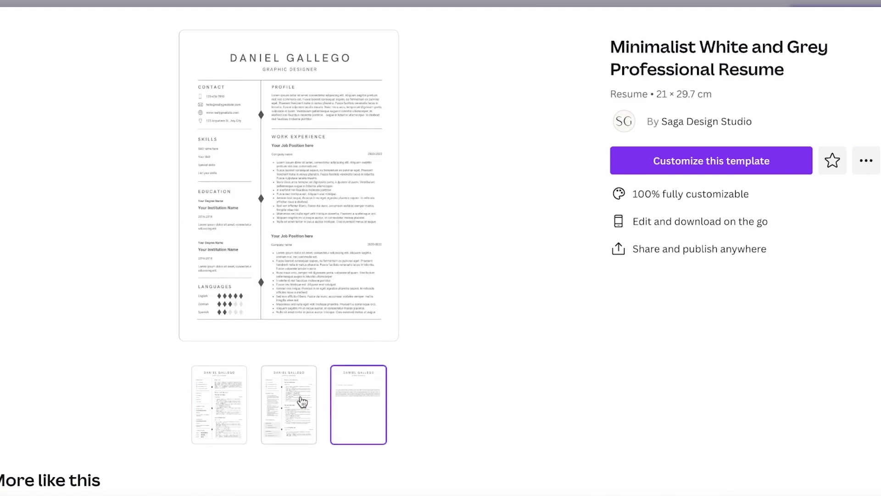
pyautogui.click(281, 399)
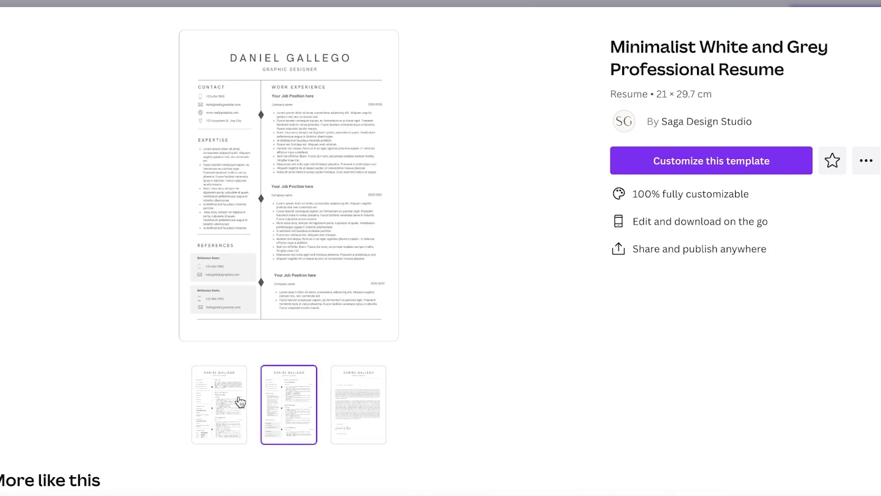
pyautogui.click(236, 398)
pyautogui.press('Escape')
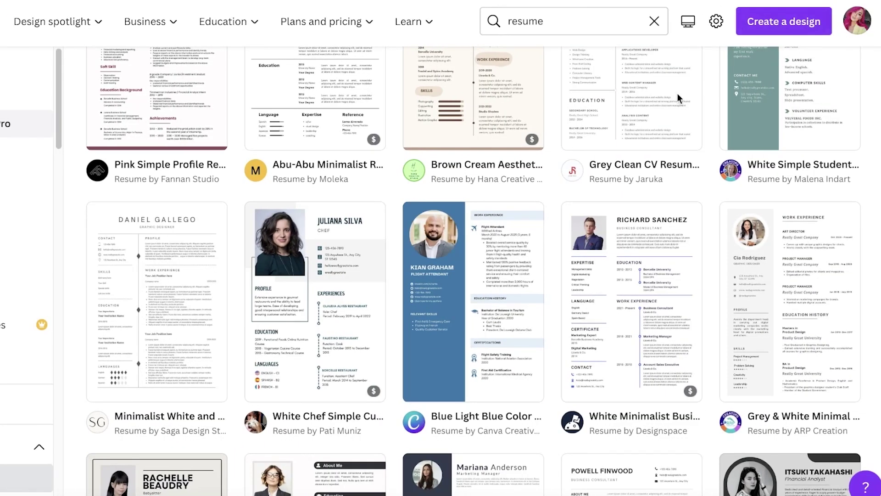
# Scroll the resume results down to the rows with the student and CV designs.
pyautogui.moveTo(204, 272)
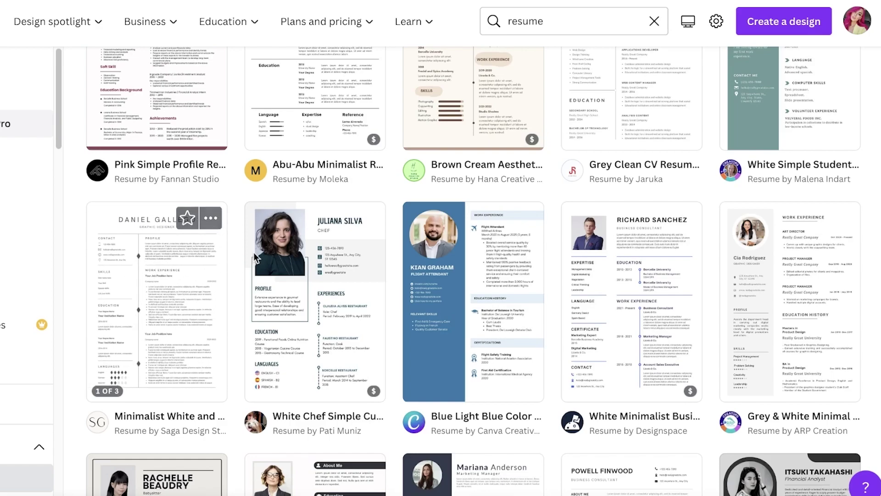
pyautogui.scroll(8, 473, 271)
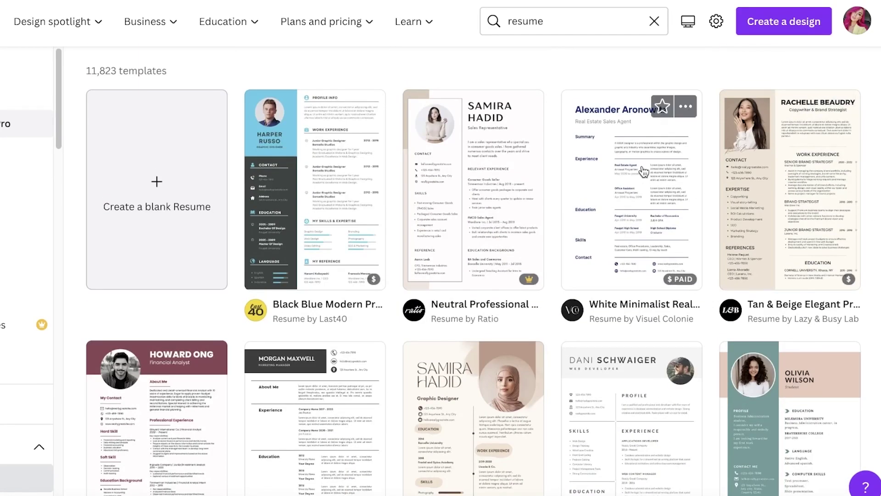
pyautogui.scroll(-4, 862, 167)
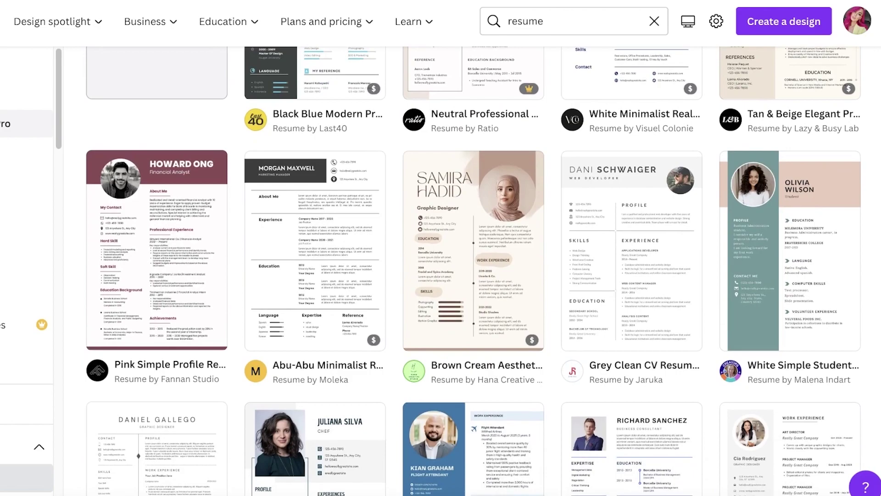
pyautogui.scroll(-5, 473, 271)
pyautogui.scroll(-5, 473, 271)
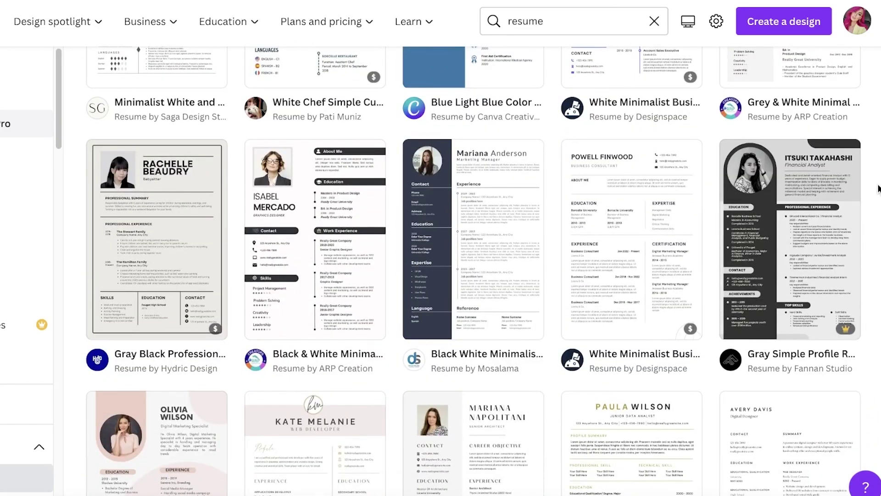
pyautogui.scroll(-6, 879, 189)
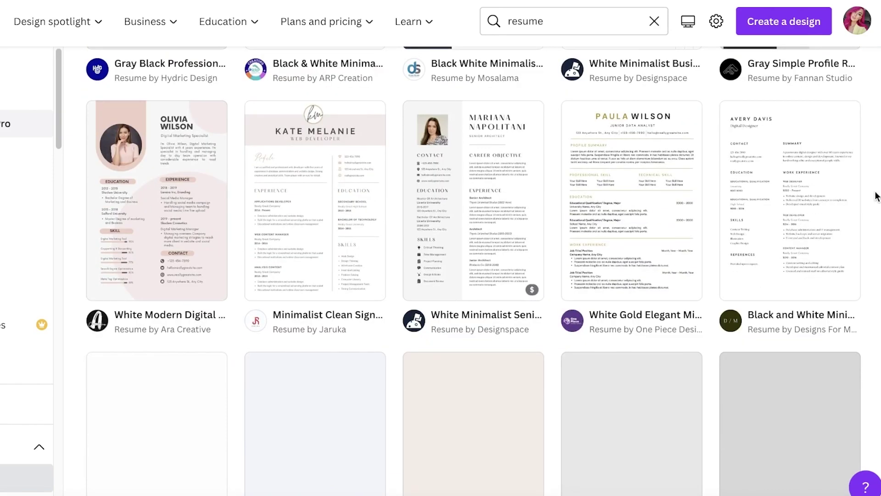
pyautogui.scroll(-4, 869, 197)
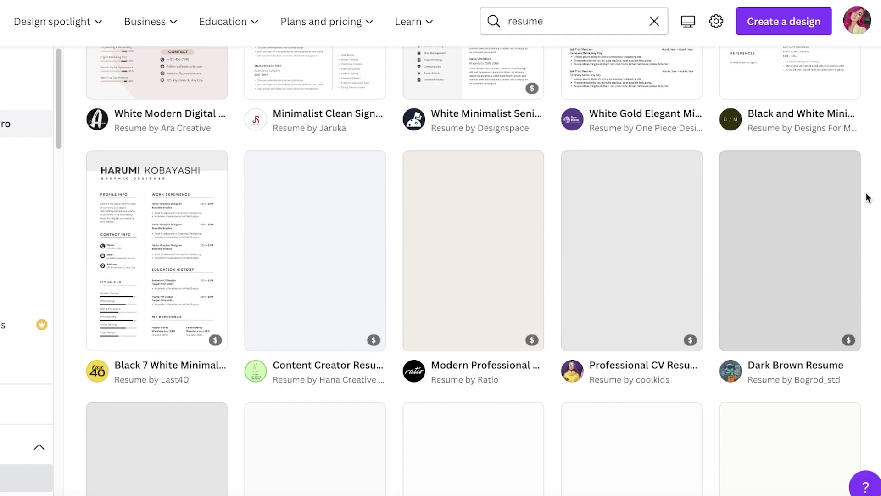
pyautogui.scroll(4, 868, 198)
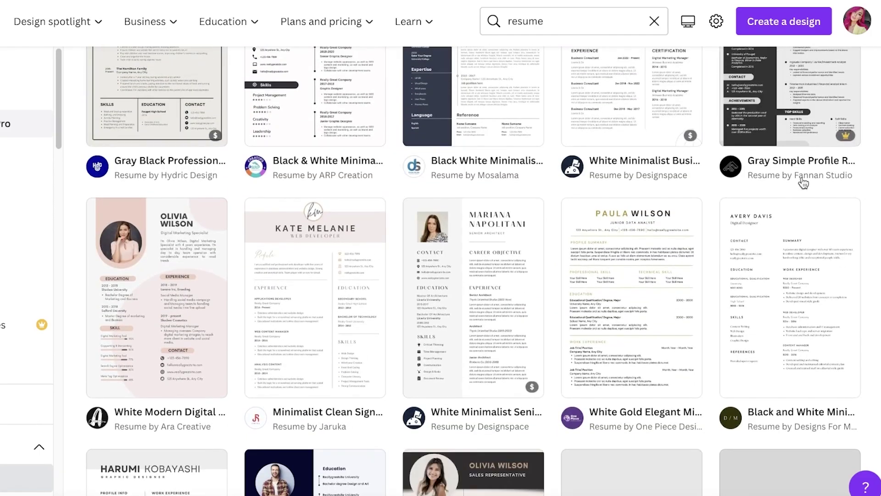
pyautogui.scroll(10, 803, 183)
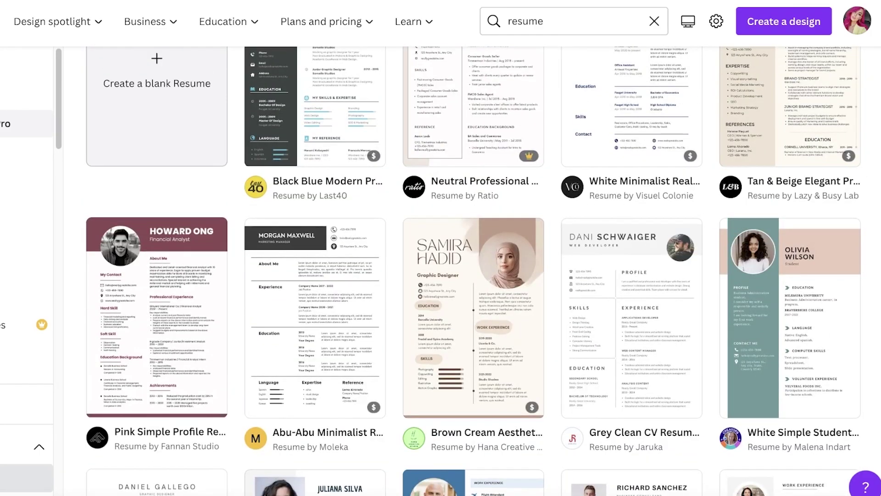
pyautogui.scroll(5, 641, 191)
pyautogui.scroll(-5, 641, 191)
pyautogui.scroll(-4, 751, 172)
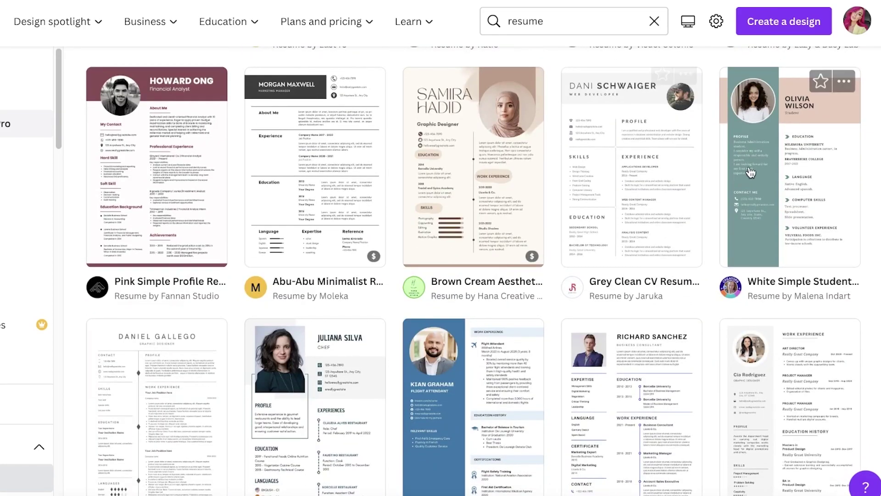
pyautogui.click(751, 172)
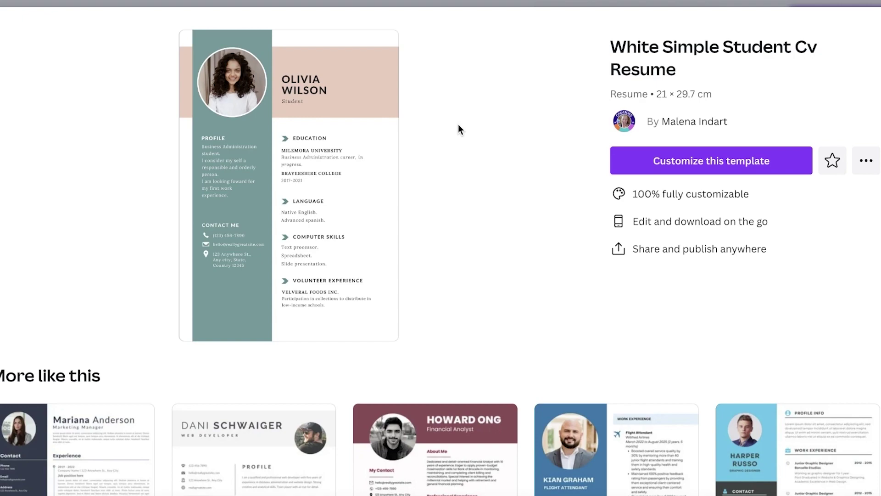
pyautogui.press('Escape')
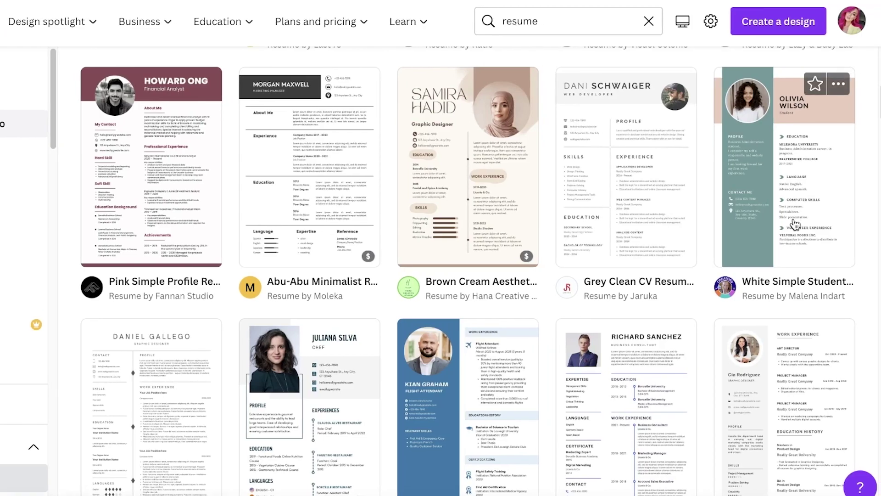
# Scroll the resume results down to the Gray Green Neutral Minimalist Web Developer Resume template.
pyautogui.scroll(4, 795, 225)
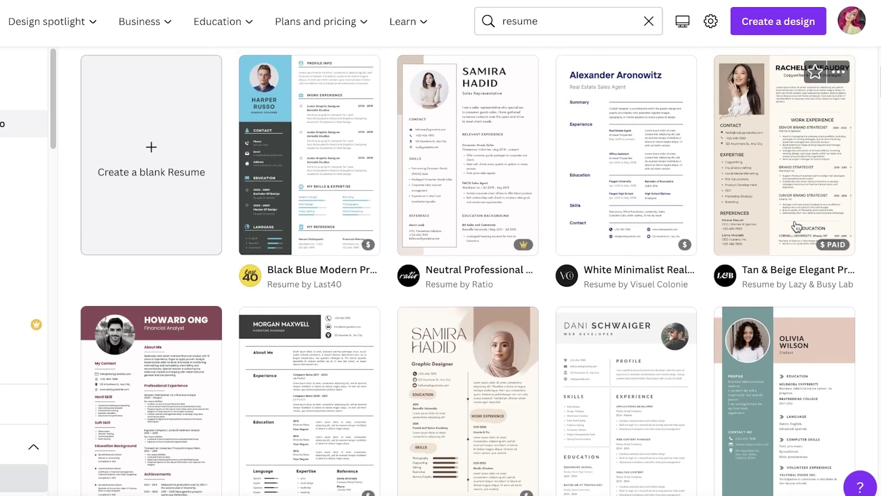
pyautogui.scroll(-2, 796, 226)
pyautogui.scroll(3, 797, 228)
pyautogui.scroll(-13, 799, 232)
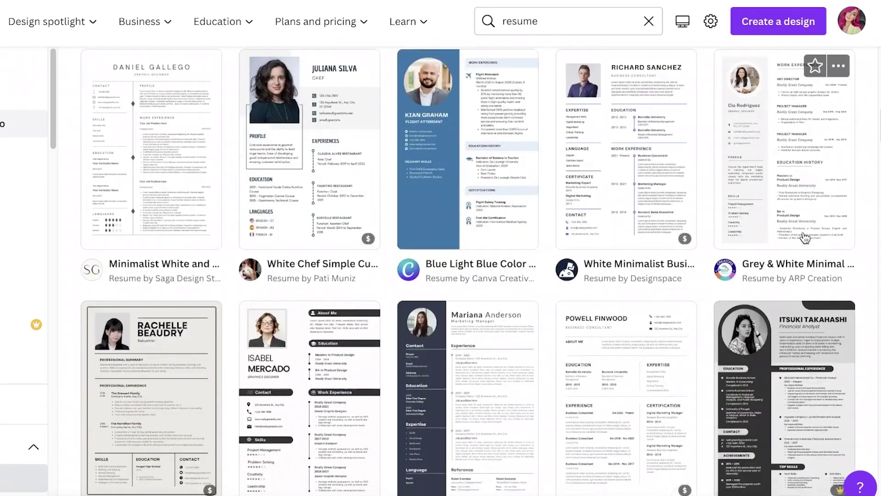
pyautogui.scroll(-1, 806, 237)
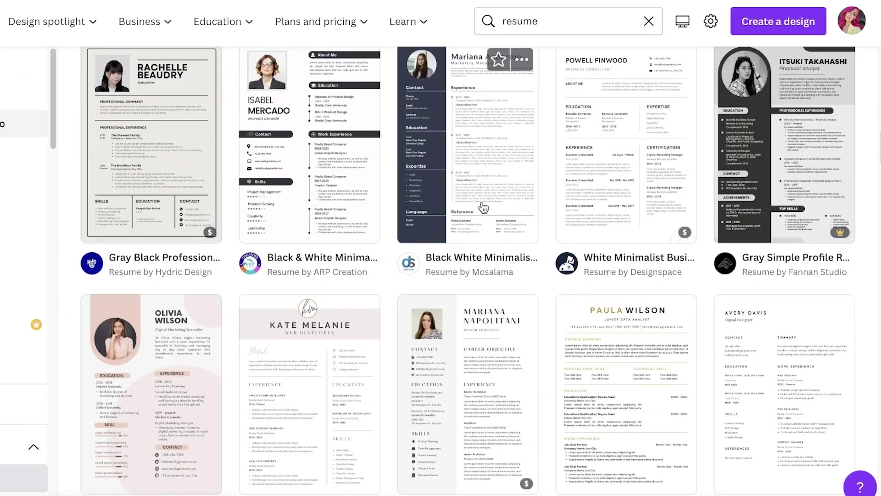
pyautogui.scroll(1, 483, 208)
pyautogui.scroll(-1, 484, 211)
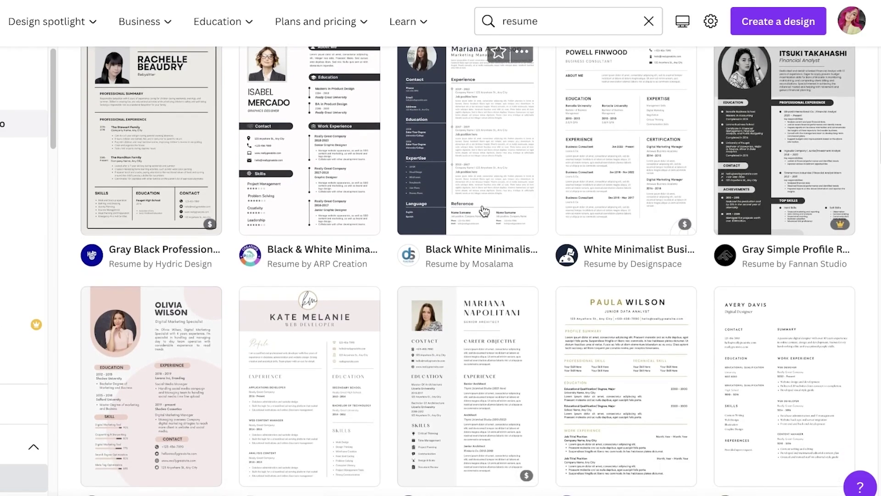
pyautogui.scroll(-2, 484, 211)
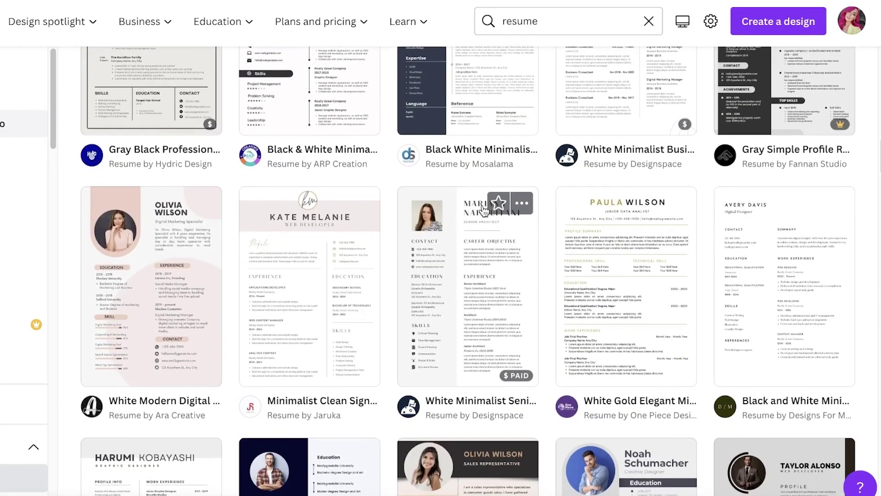
pyautogui.scroll(-7, 484, 211)
pyautogui.scroll(-3, 485, 211)
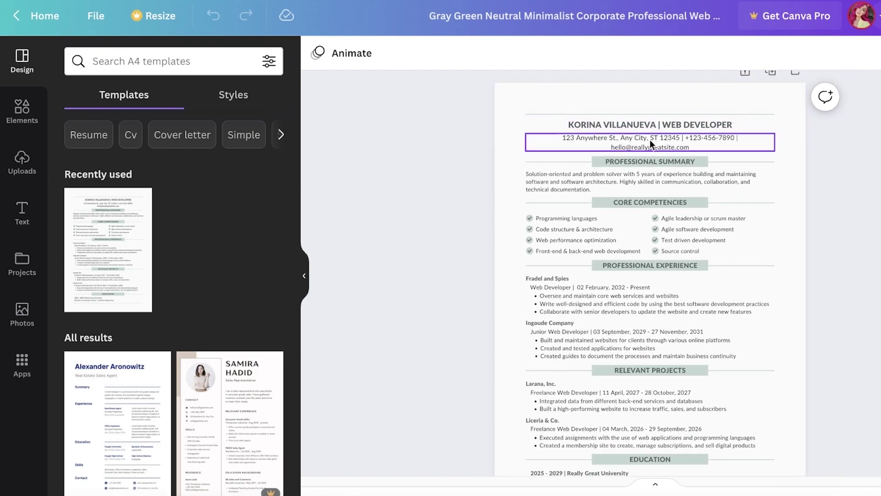
# Scroll through the Web Developer resume in the editor to review its sample text.
pyautogui.scroll(-3, 622, 321)
pyautogui.scroll(3, 695, 286)
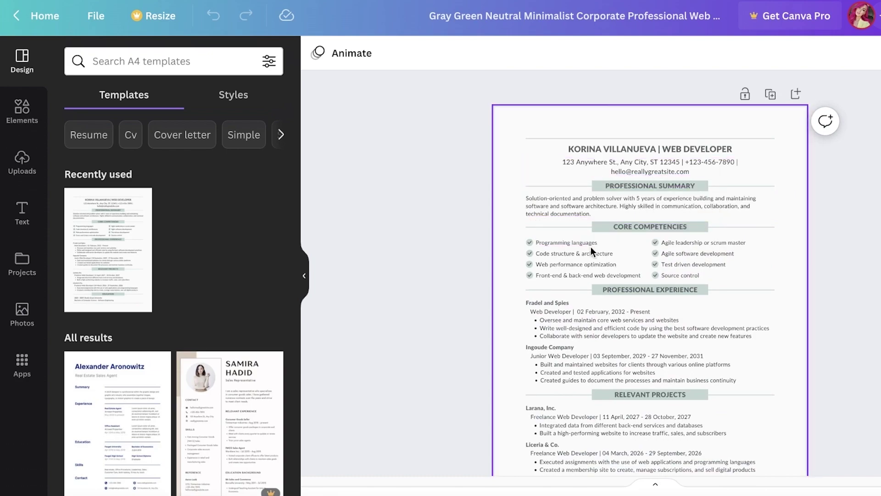
pyautogui.scroll(-3, 830, 222)
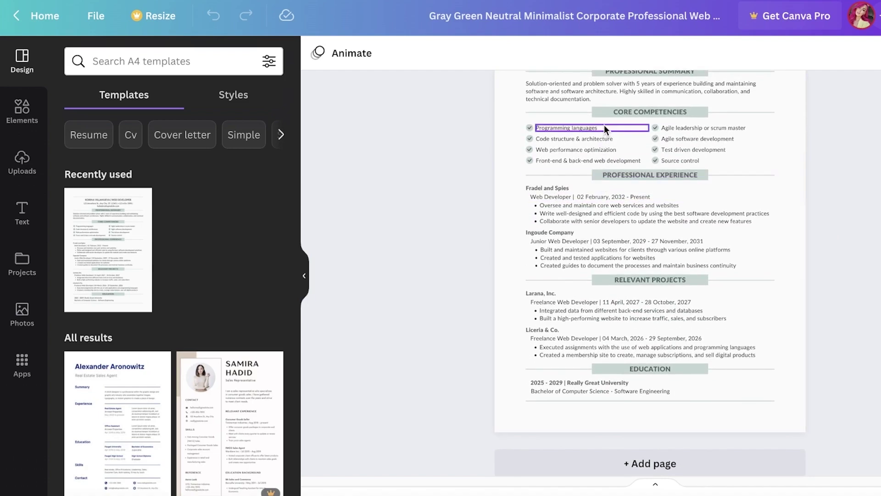
pyautogui.scroll(1, 697, 142)
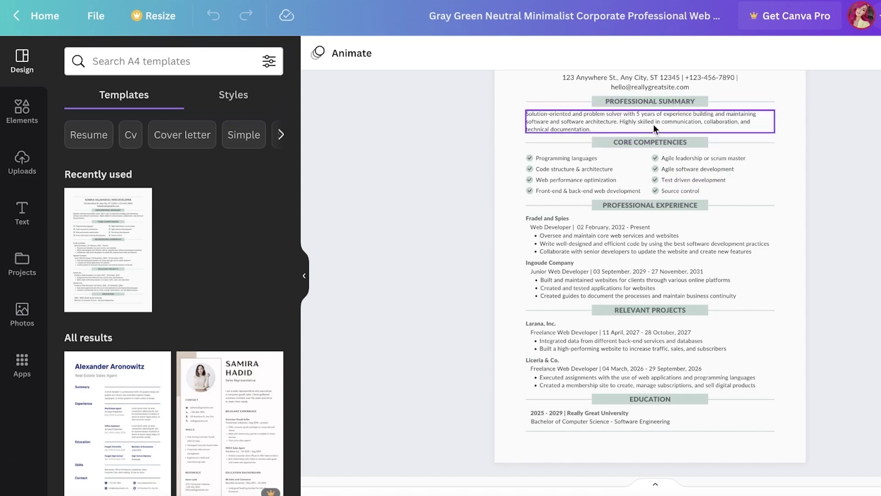
pyautogui.scroll(1, 652, 137)
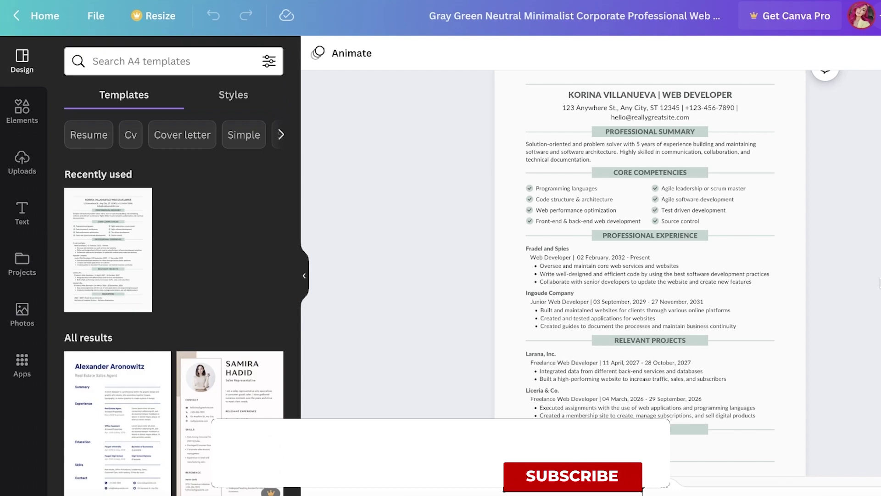
pyautogui.scroll(1, 649, 276)
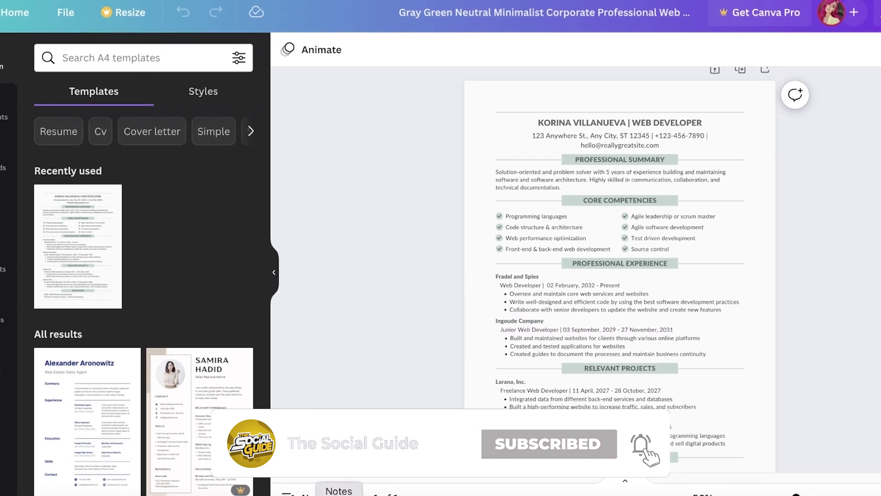
# Create a new blank note in Notes, then bring the Canva resume back to the front.
pyautogui.press('super+Tab')
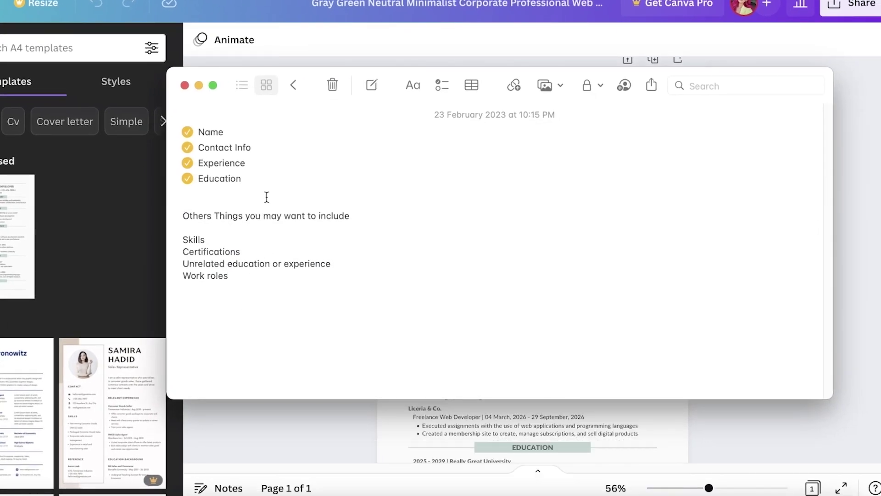
pyautogui.click(380, 85)
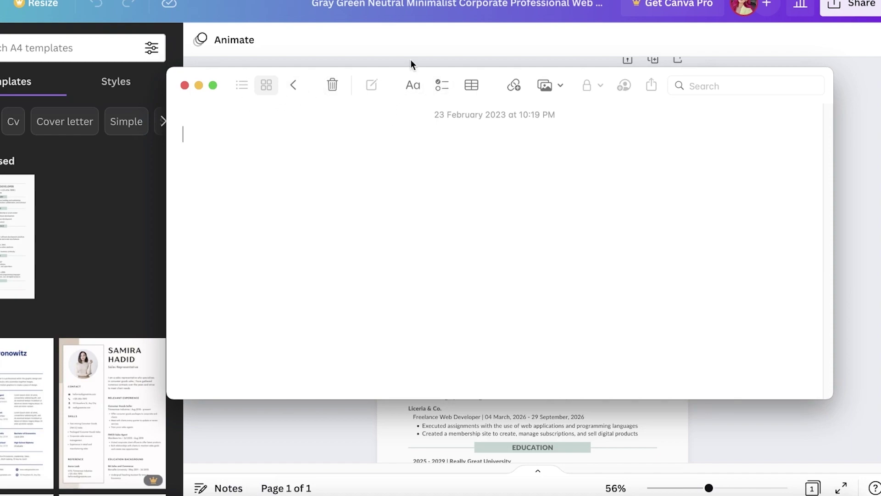
pyautogui.click(419, 35)
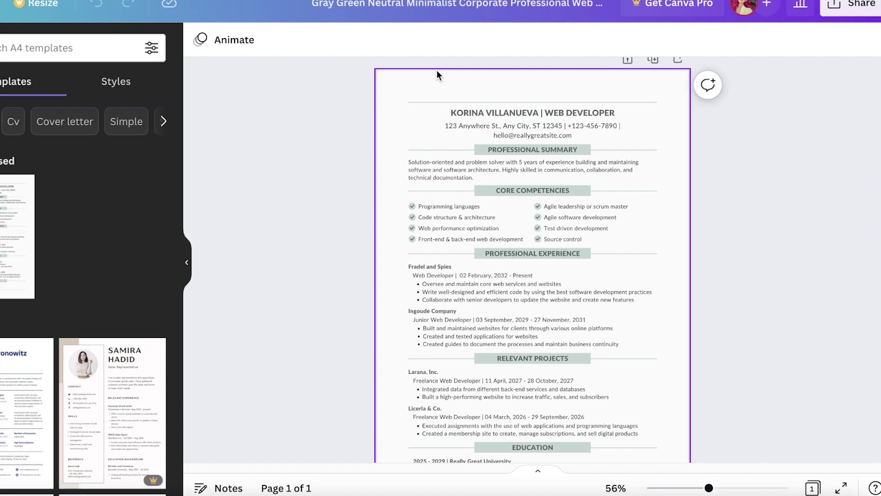
# Replace the sample name in the resume heading with the applicant's name.
pyautogui.doubleClick(467, 113)
pyautogui.click(467, 112)
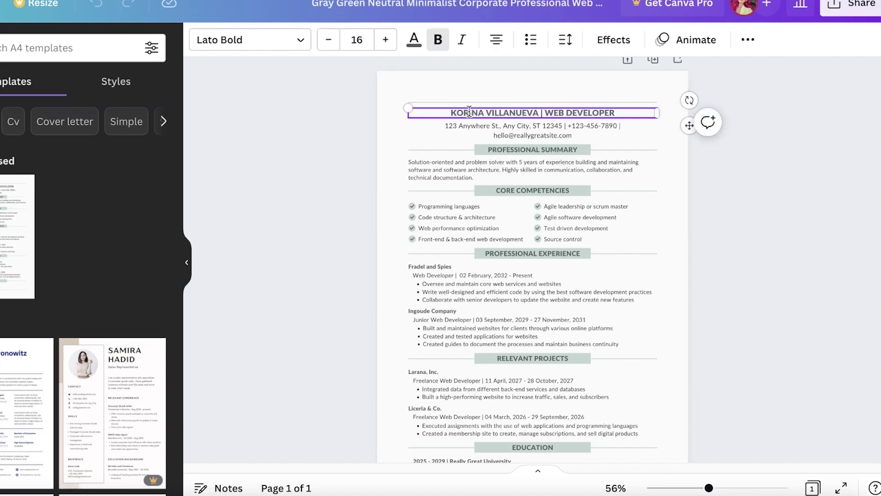
pyautogui.moveTo(540, 112); pyautogui.dragTo(449, 102)
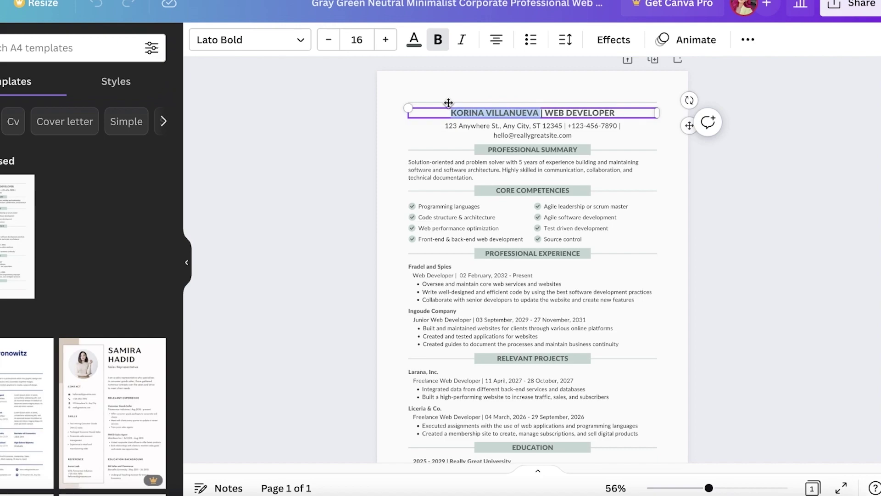
pyautogui.press('BackSpace')
pyautogui.write('J')
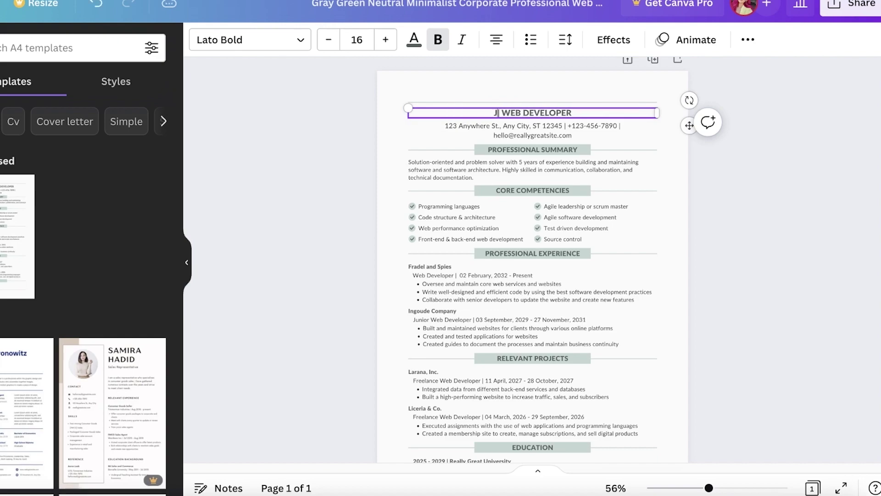
pyautogui.click(806, 217)
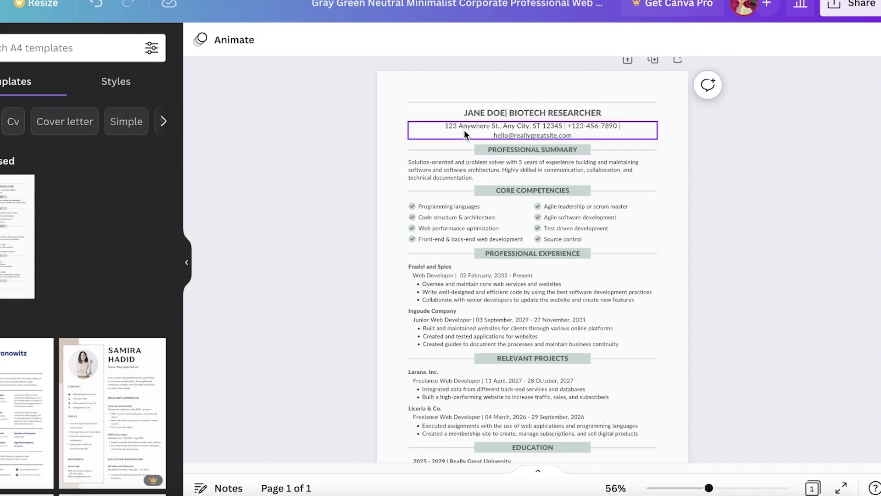
# Delete the street address, separator and phone number from the contact line, leaving the email.
pyautogui.click(462, 128)
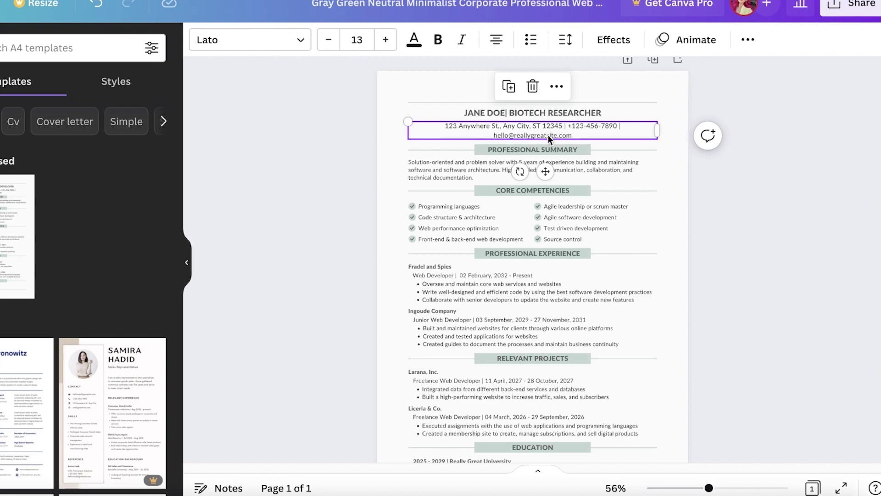
pyautogui.click(499, 127)
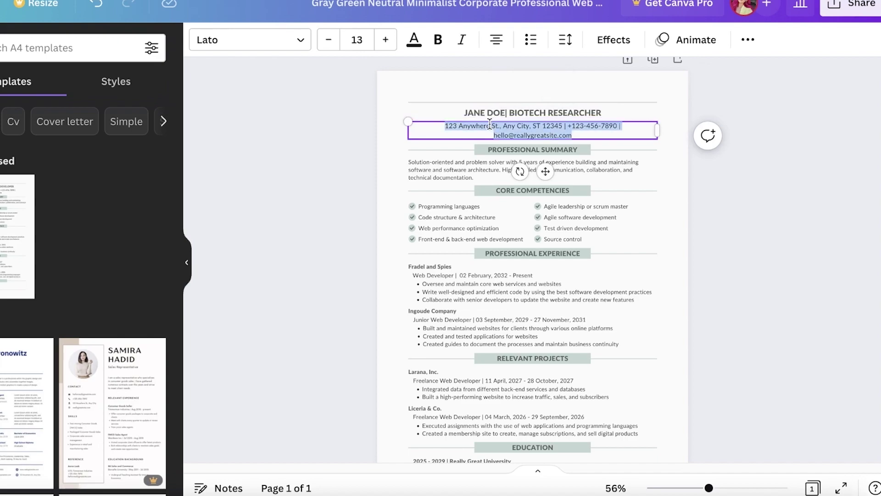
pyautogui.click(490, 126)
pyautogui.moveTo(565, 132); pyautogui.dragTo(433, 123)
pyautogui.press('BackSpace')
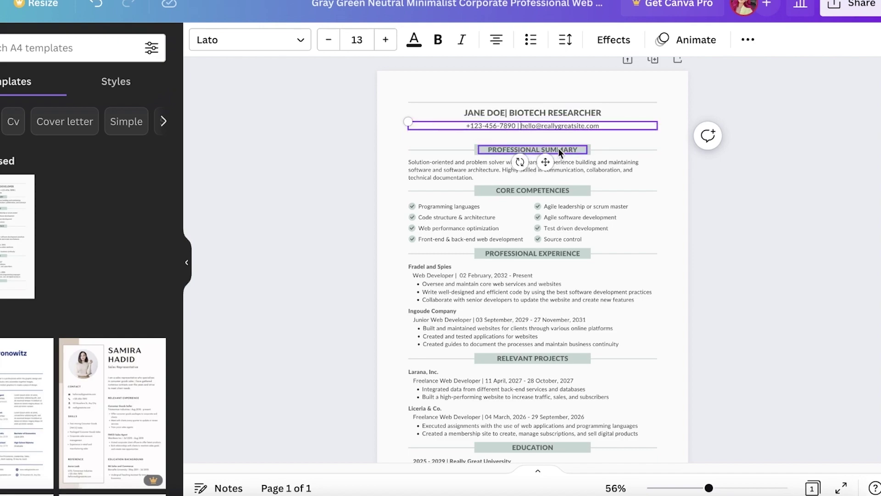
pyautogui.press('Return')
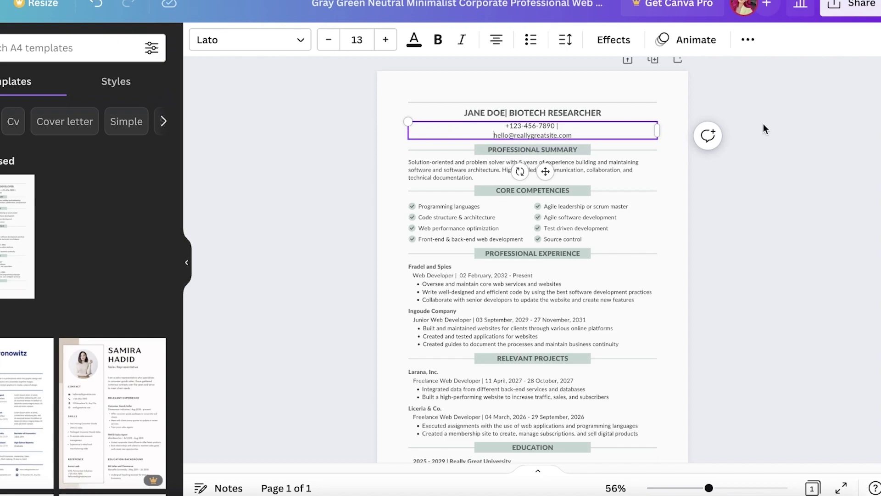
pyautogui.click(631, 125)
pyautogui.press('BackSpace')
pyautogui.moveTo(579, 124); pyautogui.dragTo(483, 117)
pyautogui.press('BackSpace')
# Remove the blank contact line and replace the placeholder email with the applicant's email.
pyautogui.press('Delete')
pyautogui.doubleClick(501, 127)
pyautogui.write('janedoe@gmail')
pyautogui.click(719, 157)
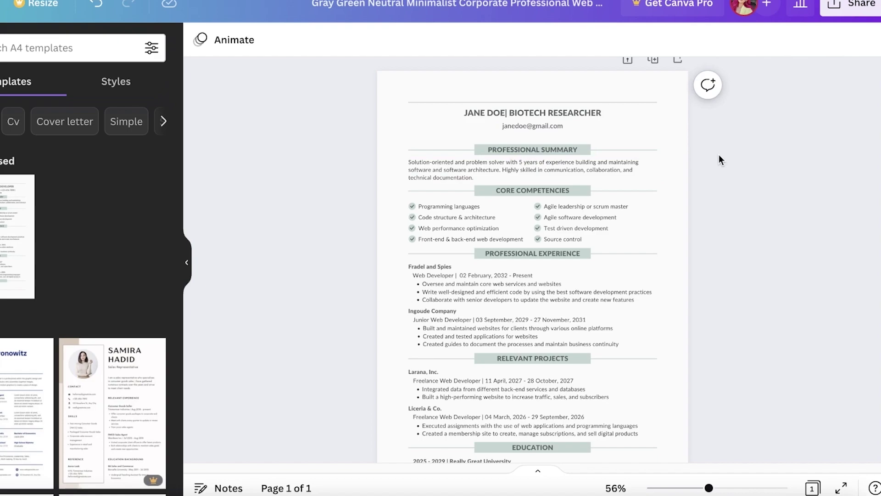
# Delete the Core Competencies heading, its divider and the extra skill rows, keeping four skills.
pyautogui.moveTo(674, 134); pyautogui.dragTo(546, 316)
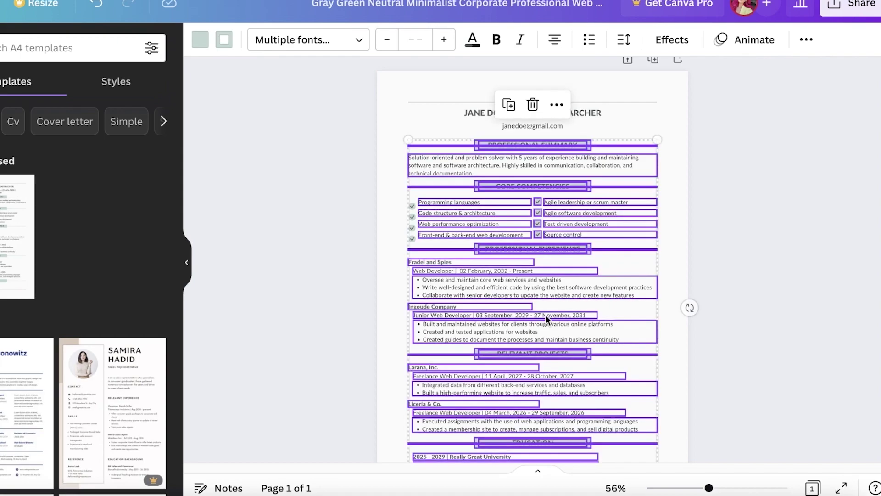
pyautogui.click(779, 189)
pyautogui.scroll(-1, 779, 190)
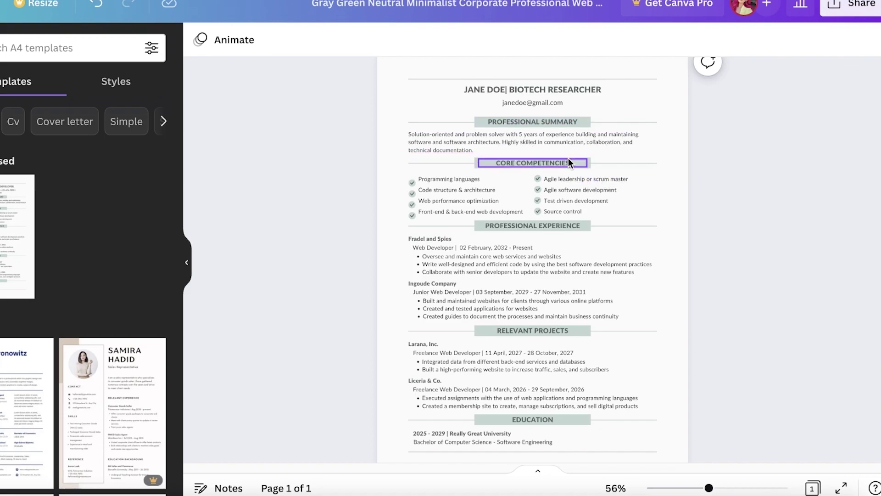
pyautogui.moveTo(574, 159); pyautogui.dragTo(684, 122)
pyautogui.click(568, 121)
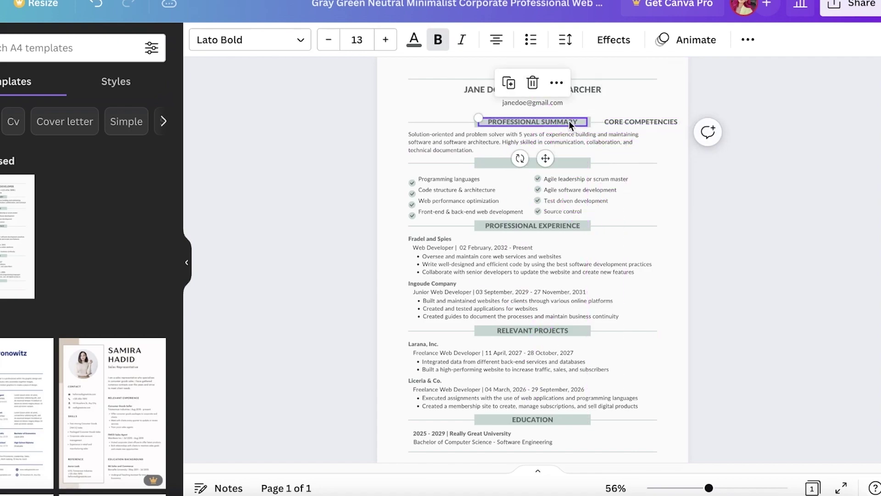
pyautogui.click(662, 125)
pyautogui.click(661, 122)
pyautogui.click(555, 163)
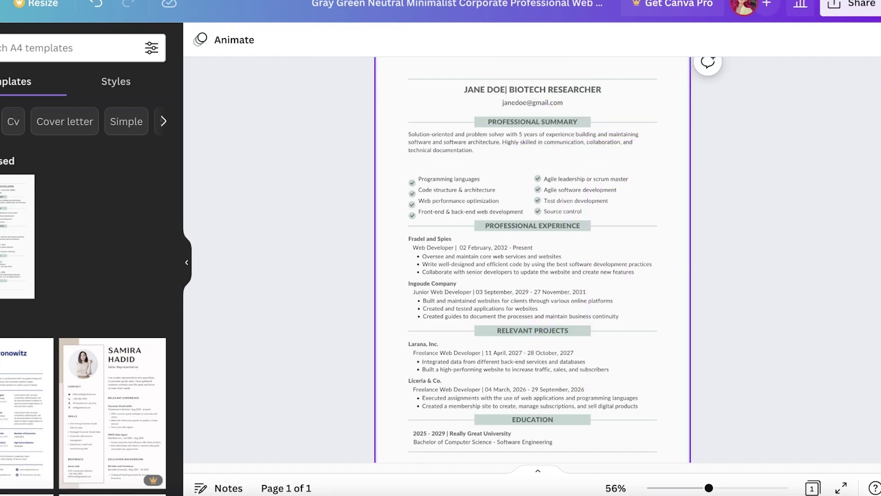
pyautogui.moveTo(396, 163); pyautogui.dragTo(684, 233)
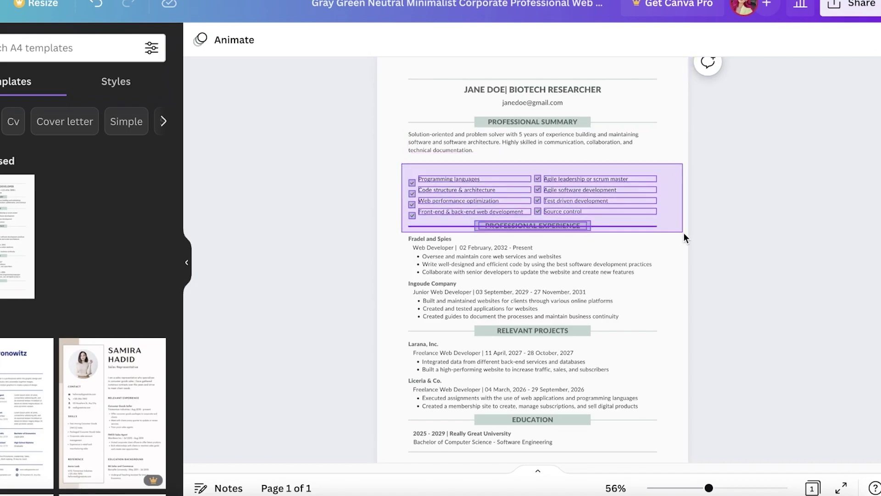
pyautogui.press('Delete')
# Move Professional Experience and everything below it up to close the gap.
pyautogui.moveTo(634, 207); pyautogui.dragTo(436, 473)
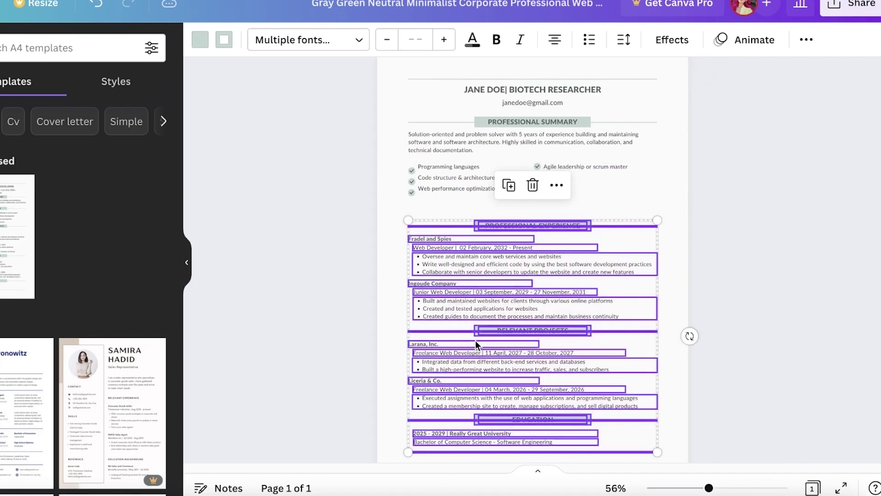
pyautogui.moveTo(475, 341); pyautogui.dragTo(474, 333)
pyautogui.click(753, 236)
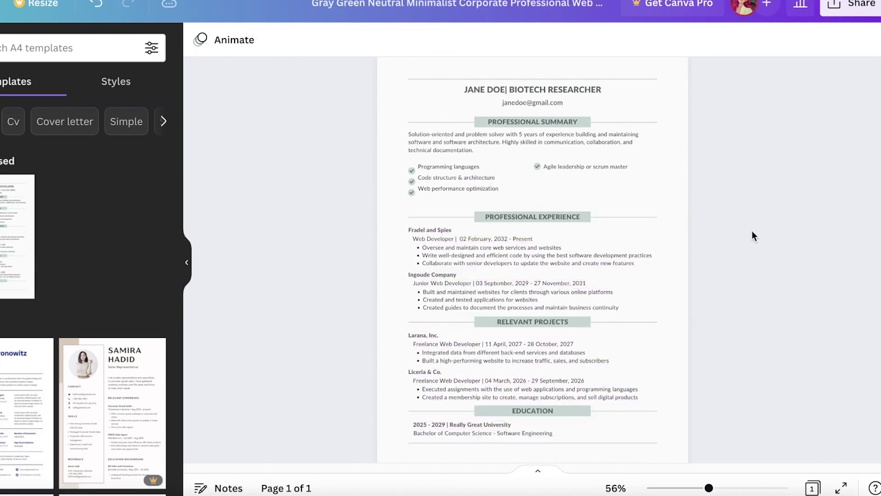
# Paste the cancer-research summary ending in 'Basic competencies include:' over the old paragraph.
pyautogui.doubleClick(461, 139)
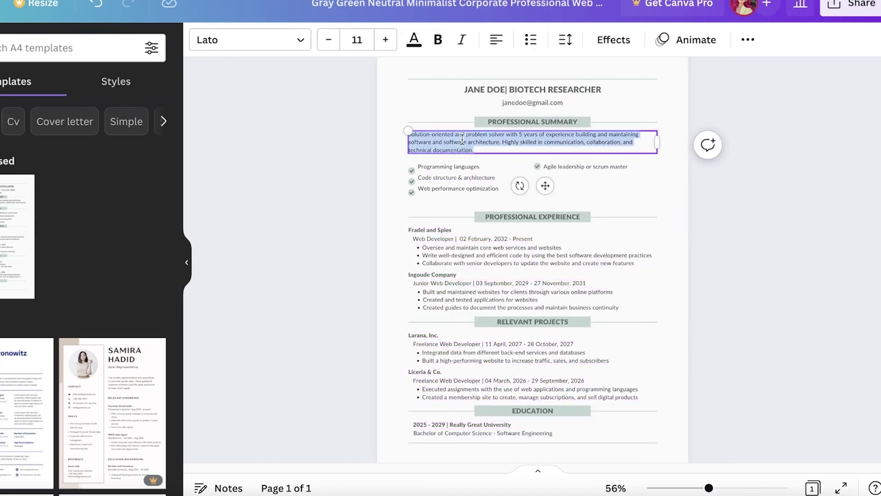
pyautogui.write('working in the latest ground-breaking research for cancer cures has made me real and solution oriented. ...  Basic competencies include:')
pyautogui.click(857, 222)
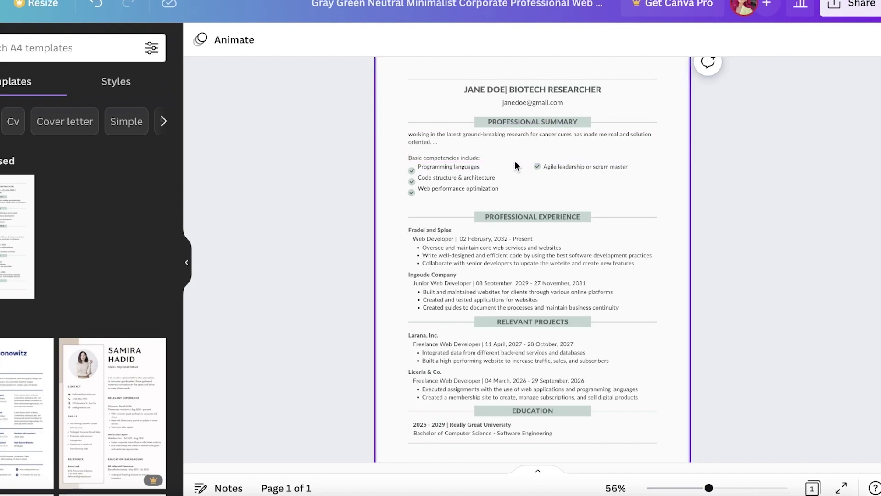
# Shift the three left-column skill boxes down slightly to space them beneath the summary.
pyautogui.click(475, 166)
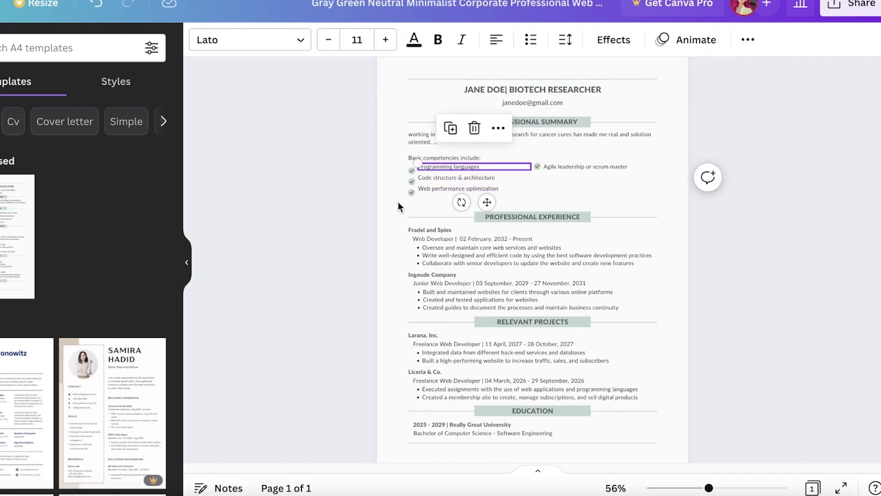
pyautogui.moveTo(398, 202); pyautogui.dragTo(441, 181)
pyautogui.click(730, 165)
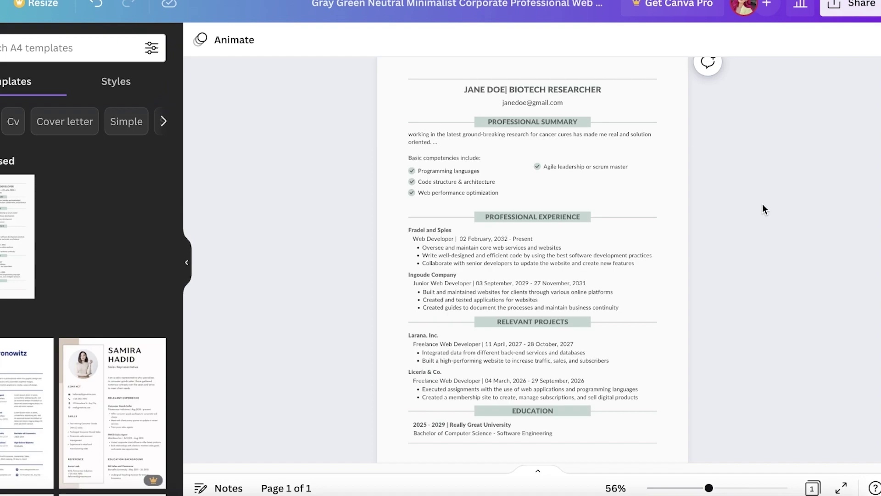
pyautogui.scroll(-1, 753, 205)
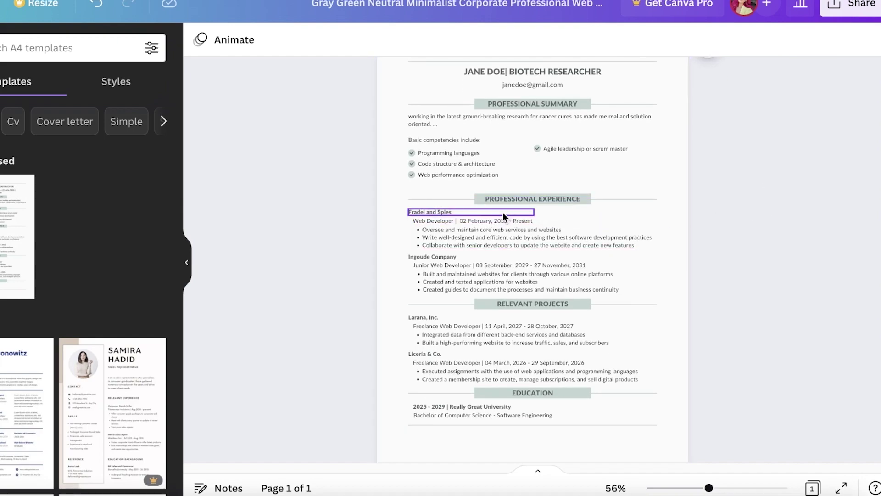
pyautogui.scroll(-3, 643, 223)
pyautogui.scroll(1, 710, 183)
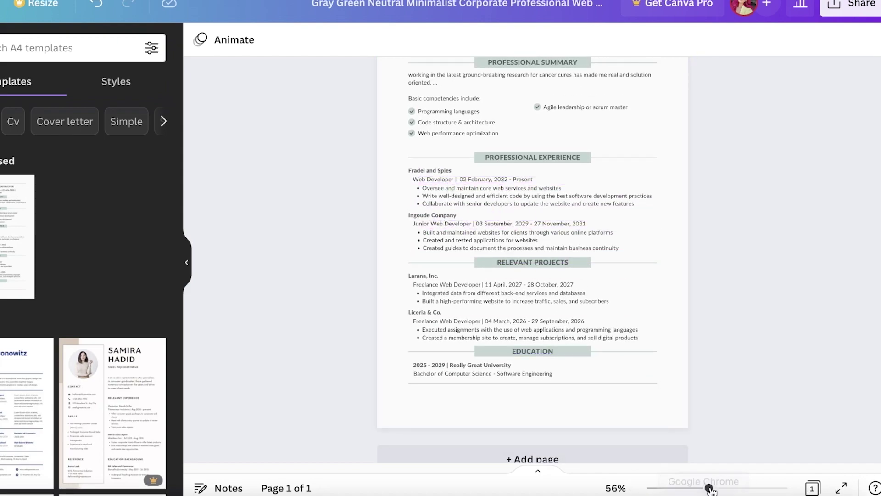
pyautogui.moveTo(709, 488); pyautogui.dragTo(716, 489)
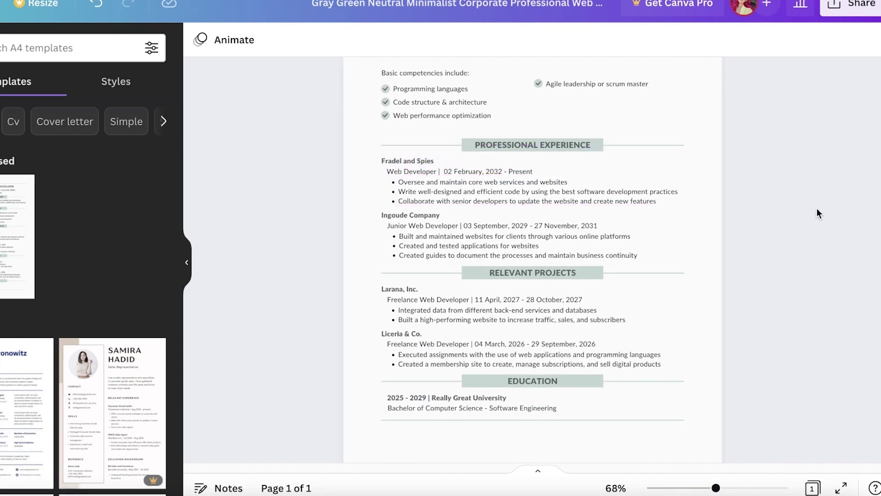
pyautogui.scroll(1, 813, 202)
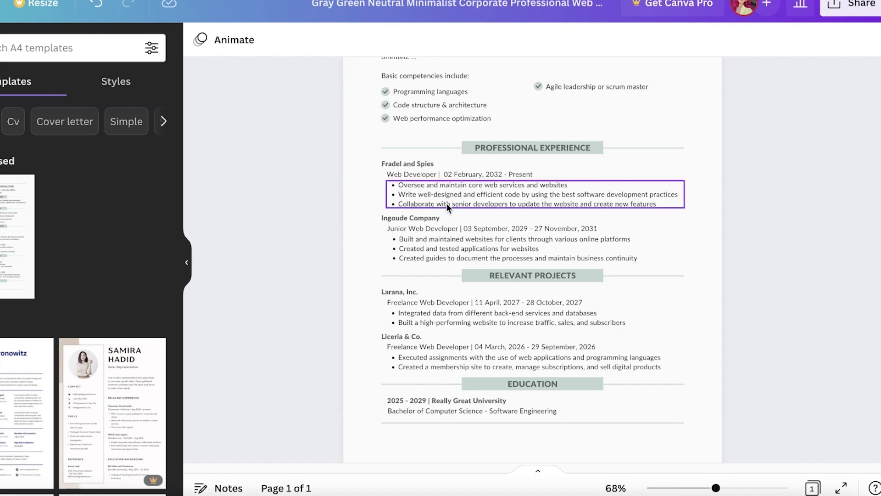
pyautogui.doubleClick(484, 174)
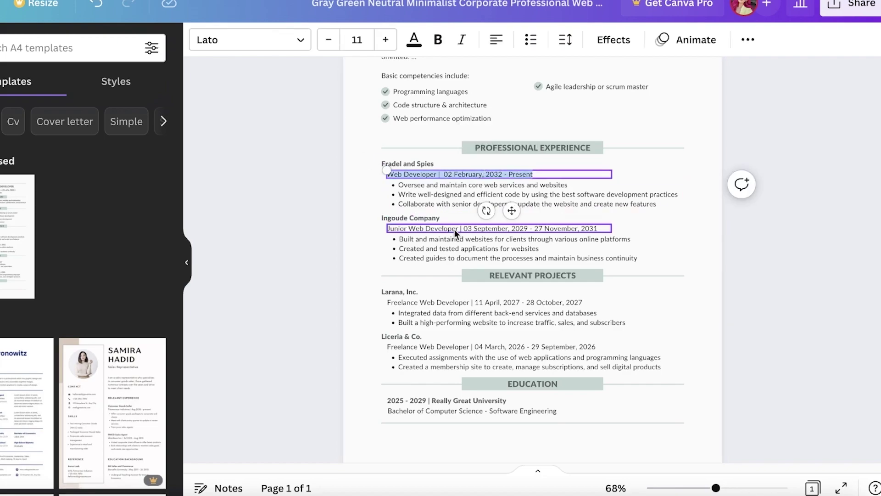
pyautogui.click(326, 184)
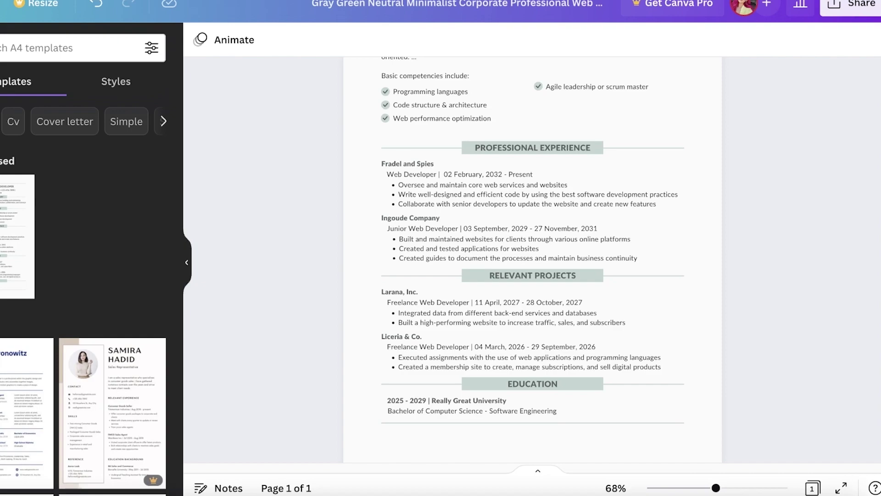
pyautogui.scroll(-1, 786, 304)
pyautogui.scroll(-3, 674, 288)
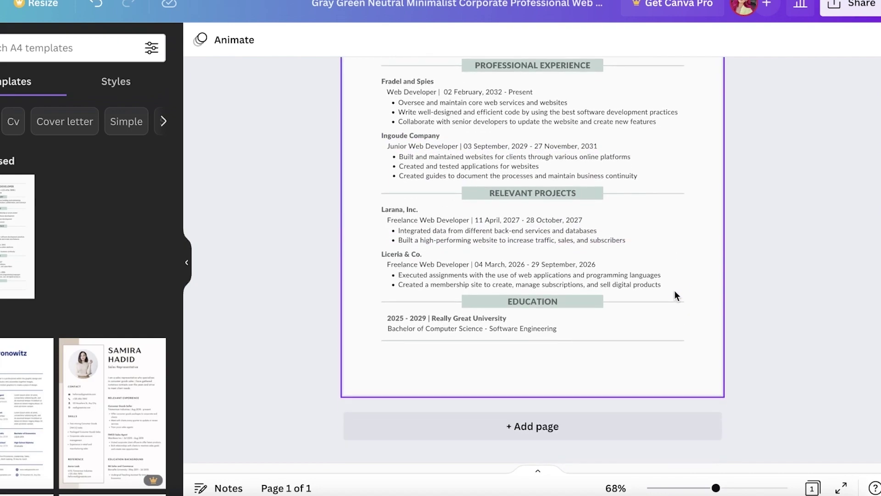
pyautogui.scroll(8, 574, 257)
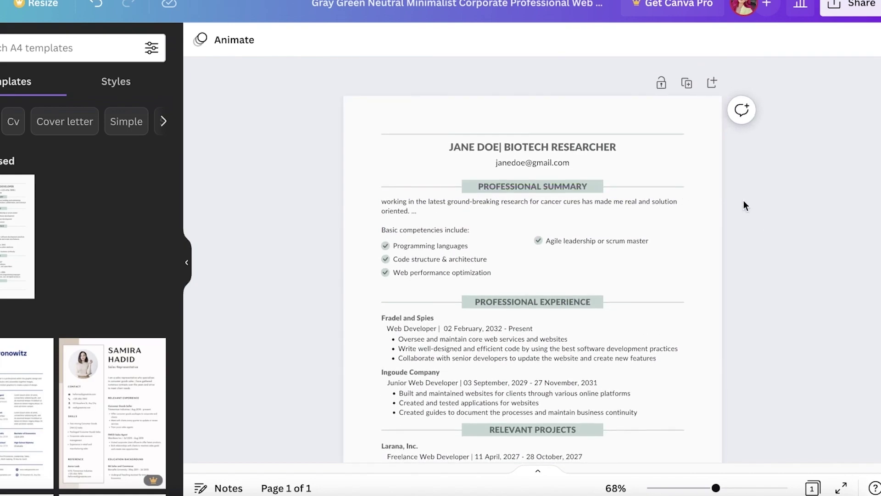
pyautogui.scroll(-5, 734, 229)
pyautogui.moveTo(715, 489); pyautogui.dragTo(701, 489)
pyautogui.scroll(1, 704, 332)
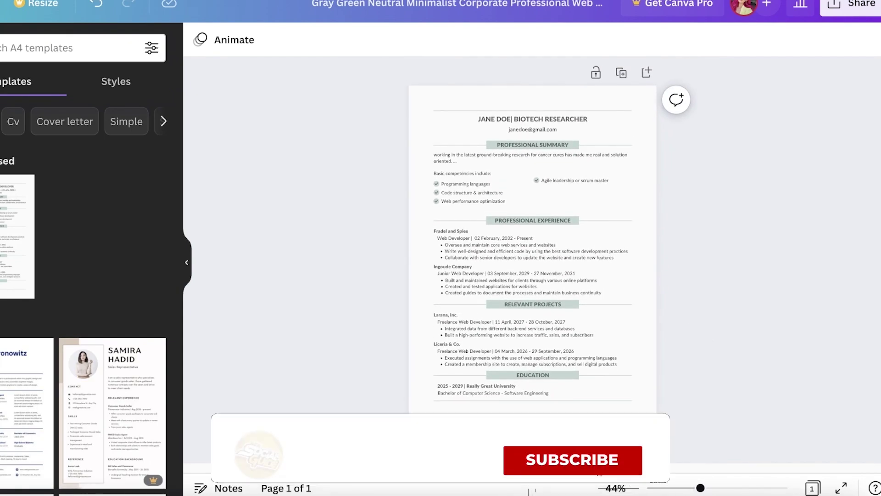